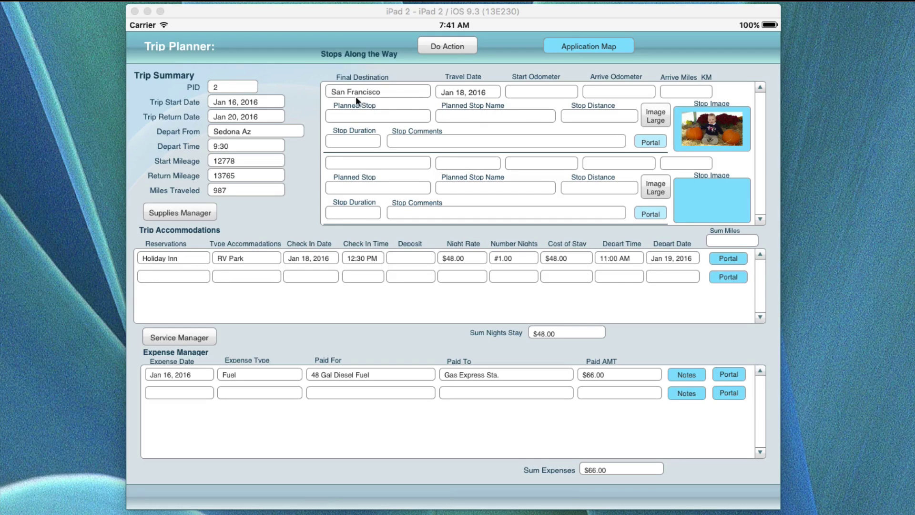
Step: Look at the Trip Start Date field and the record actions offered on the Trip Planner screen
click(229, 102)
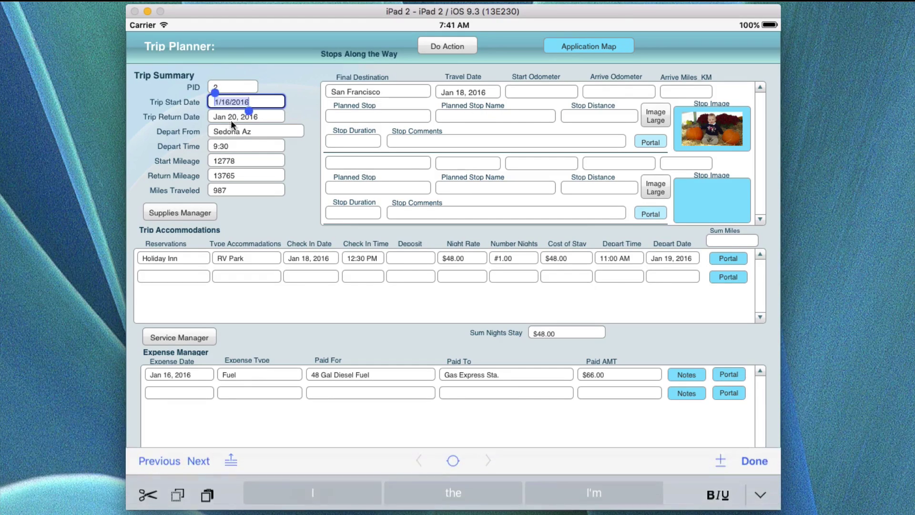
click(237, 201)
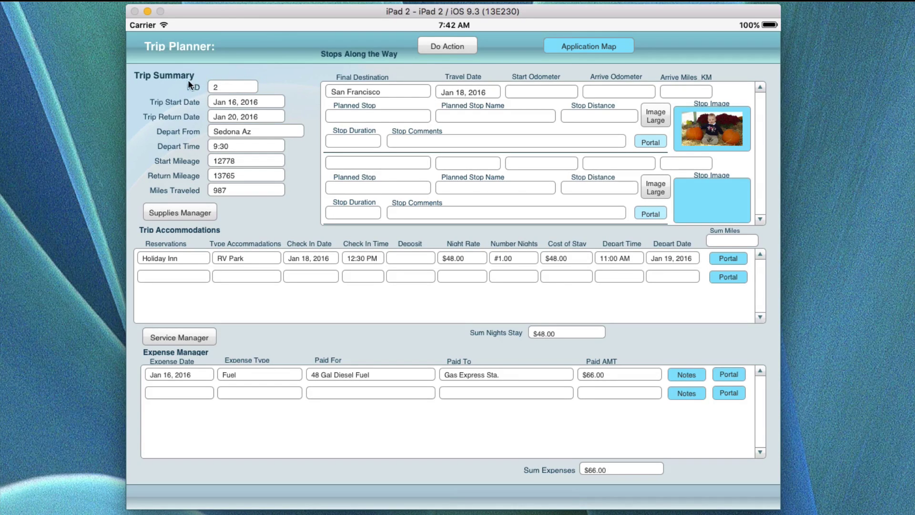
double_click(225, 84)
click(466, 44)
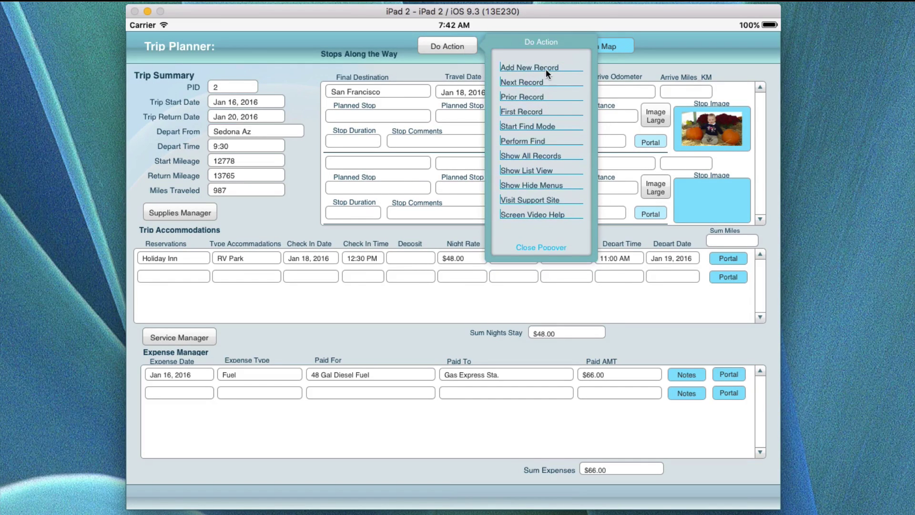
click(307, 73)
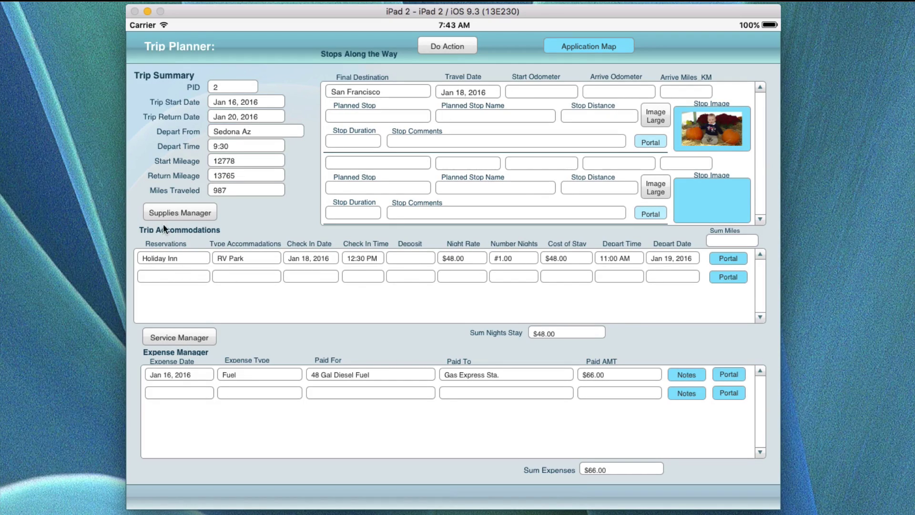
Step: View the category choices for the Beer item in the Supplies Manager, and close the list
click(164, 211)
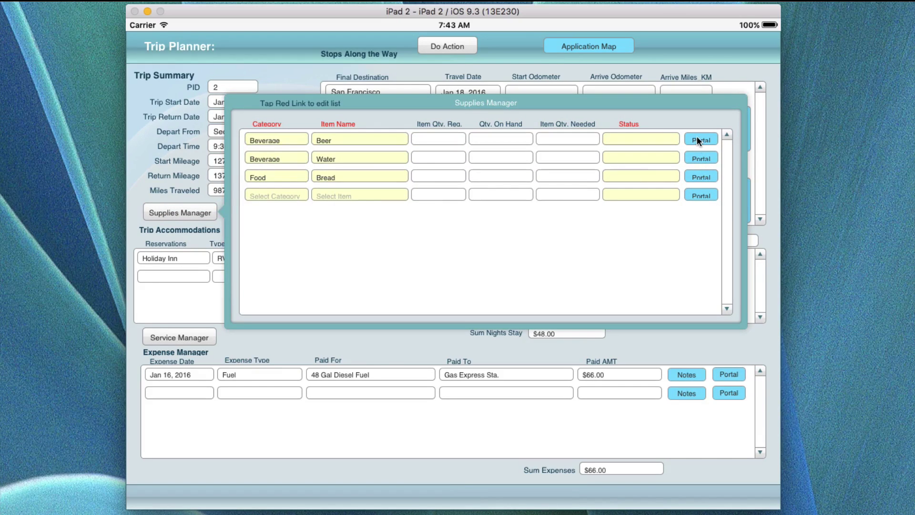
click(268, 140)
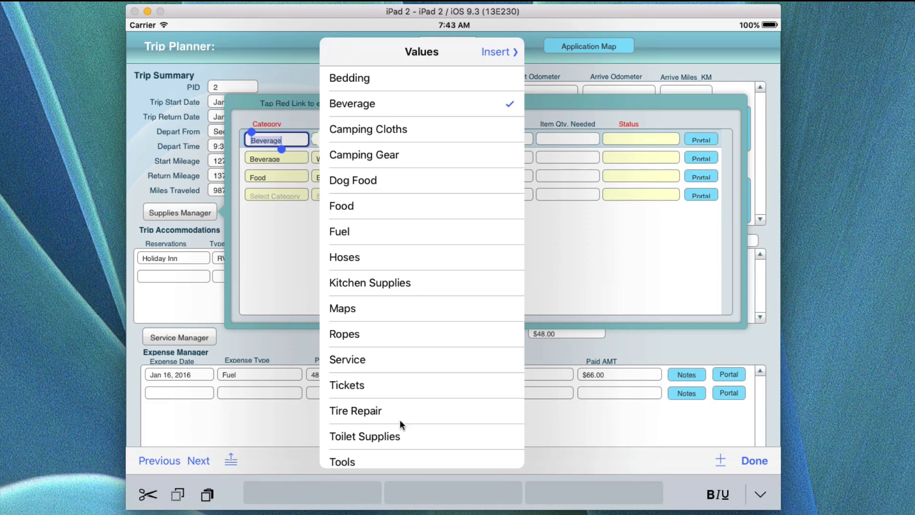
click(276, 79)
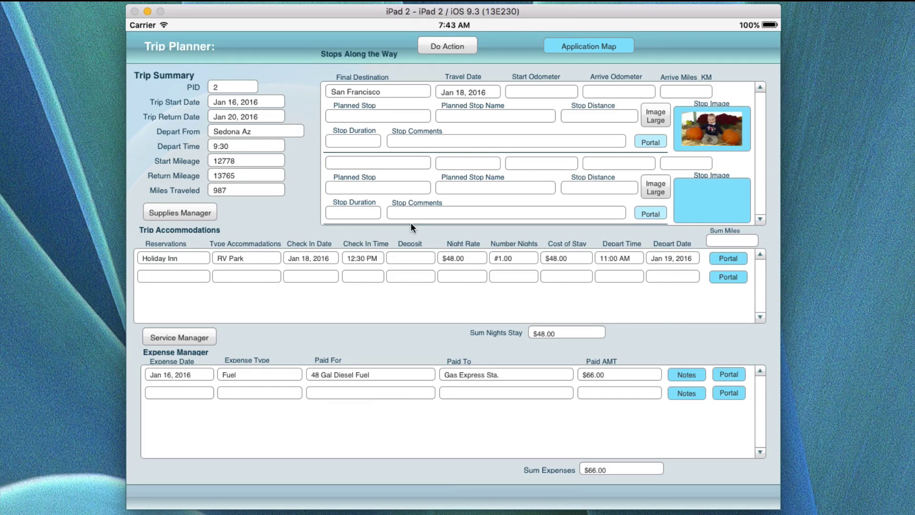
Step: Open the San Francisco stop's portal record and show the record options from its Stop Comments field
click(652, 139)
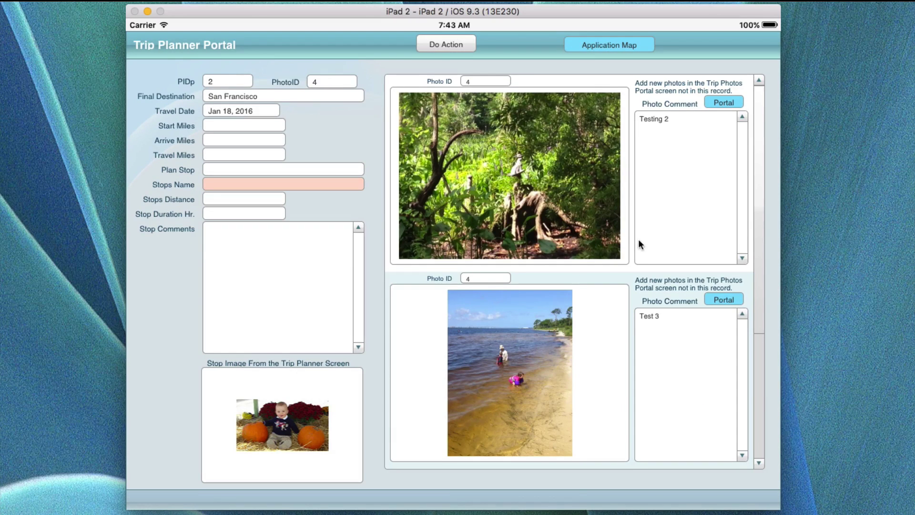
click(307, 241)
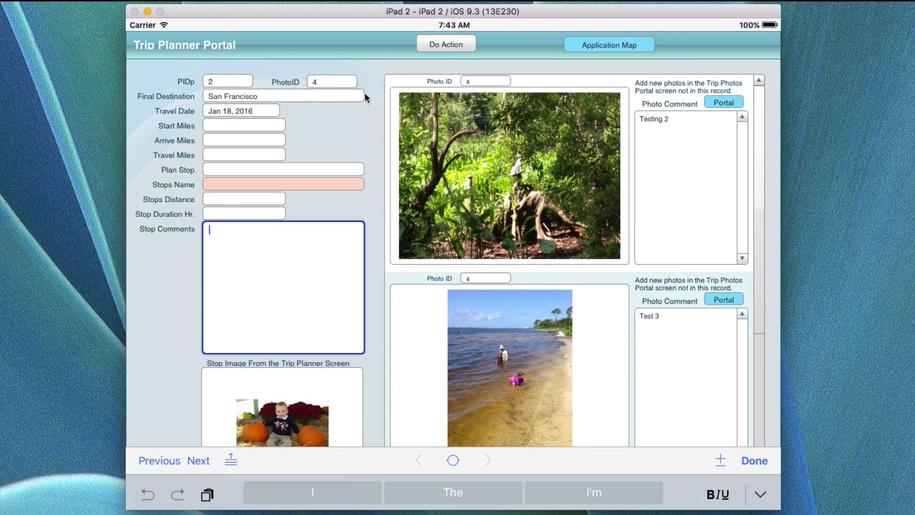
click(721, 459)
drag(616, 313, 622, 331)
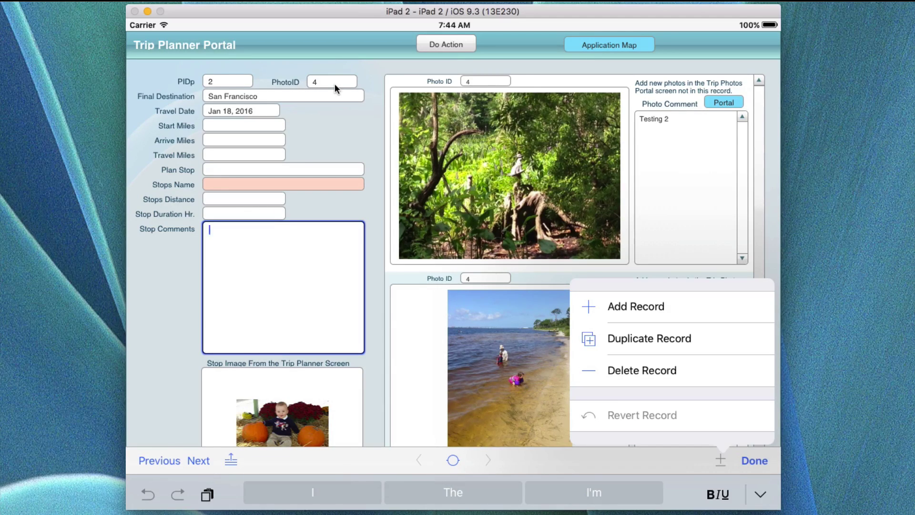
Step: Open the Trip Photo Portal for the photo commented "Testing 2" and look at its Photo Comment field
click(726, 102)
click(723, 101)
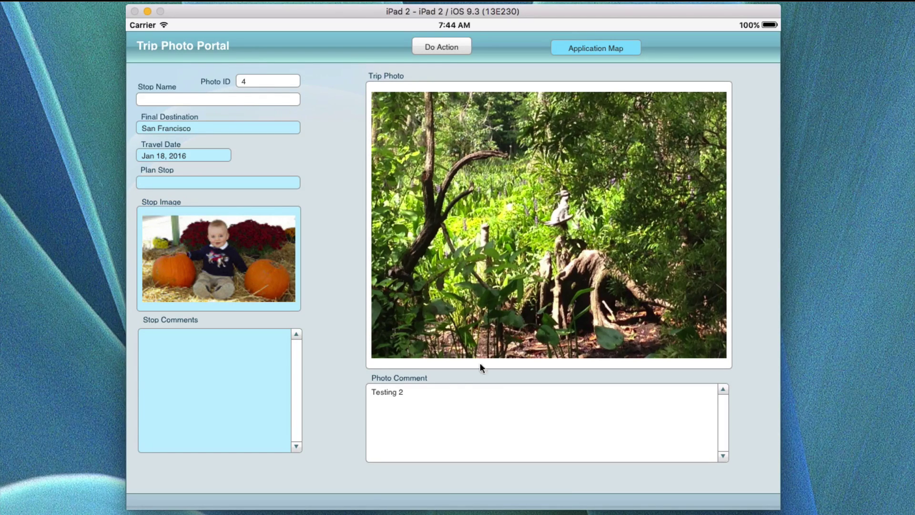
click(446, 398)
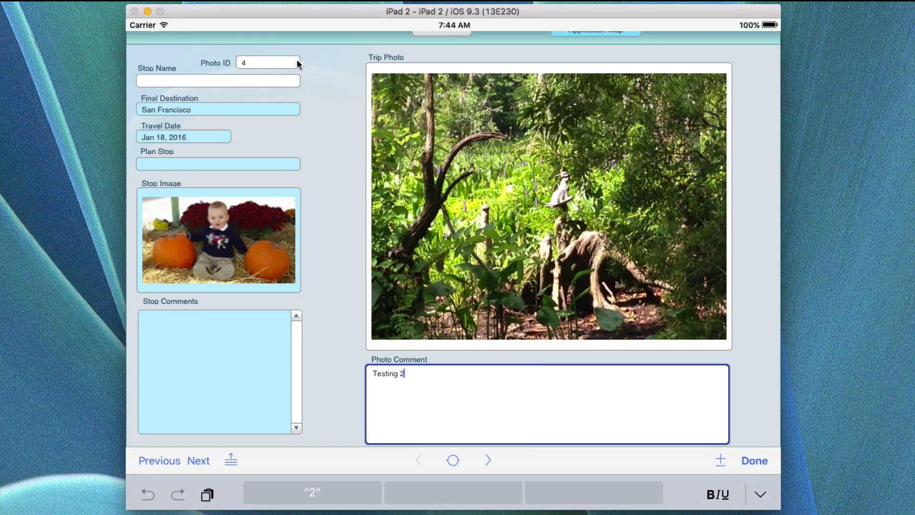
drag(327, 64, 324, 118)
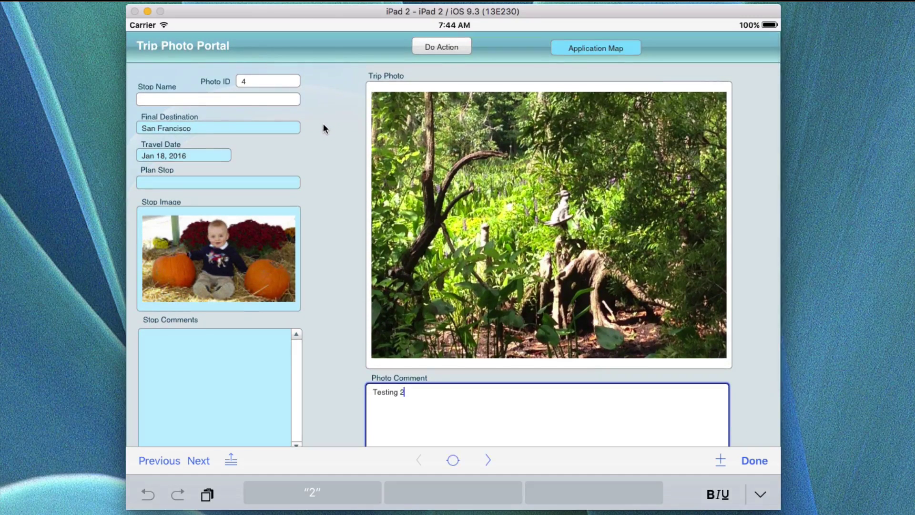
drag(318, 114, 318, 107)
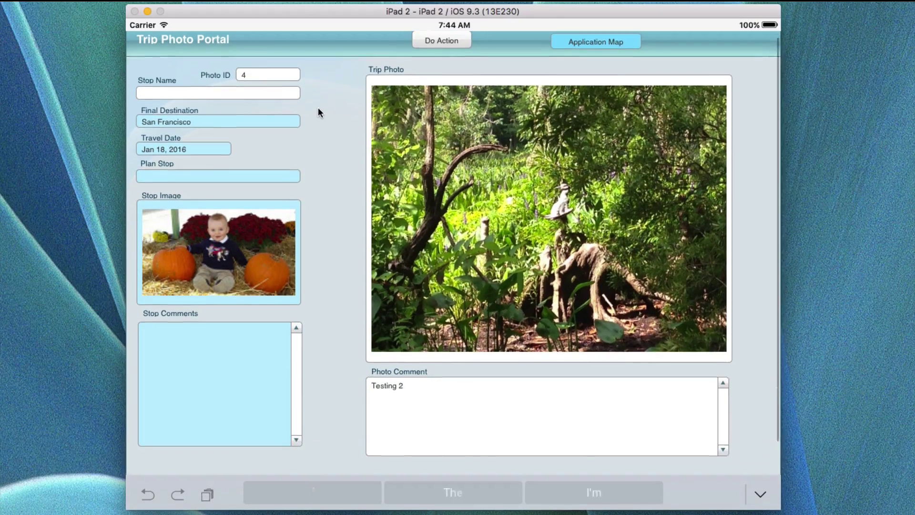
Step: View the actions available for the trip photo and dismiss them without changing the image
click(540, 183)
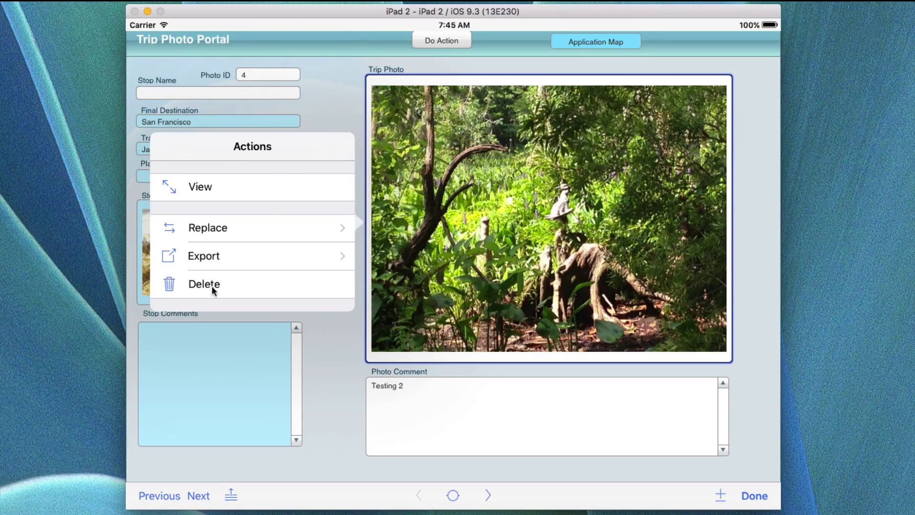
click(327, 345)
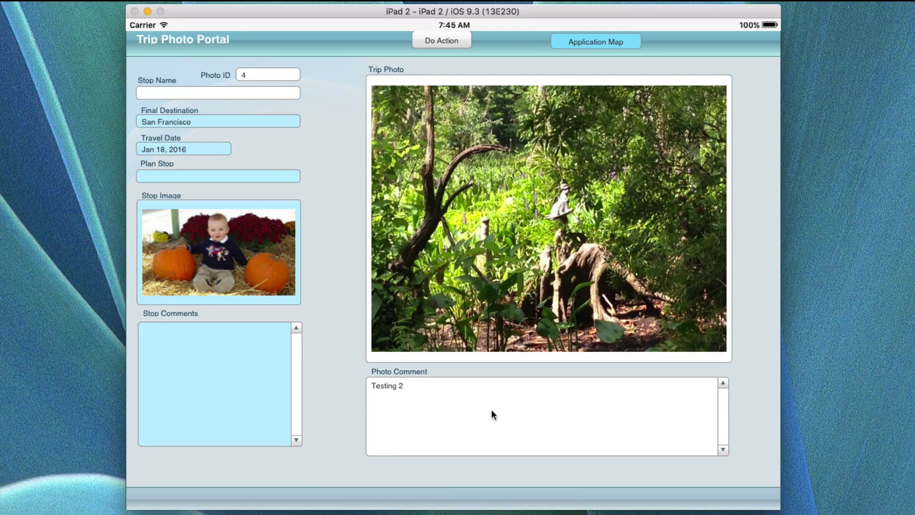
mouse_move(350, 239)
mouse_down()
mouse_move(348, 205)
mouse_move(347, 242)
mouse_up()
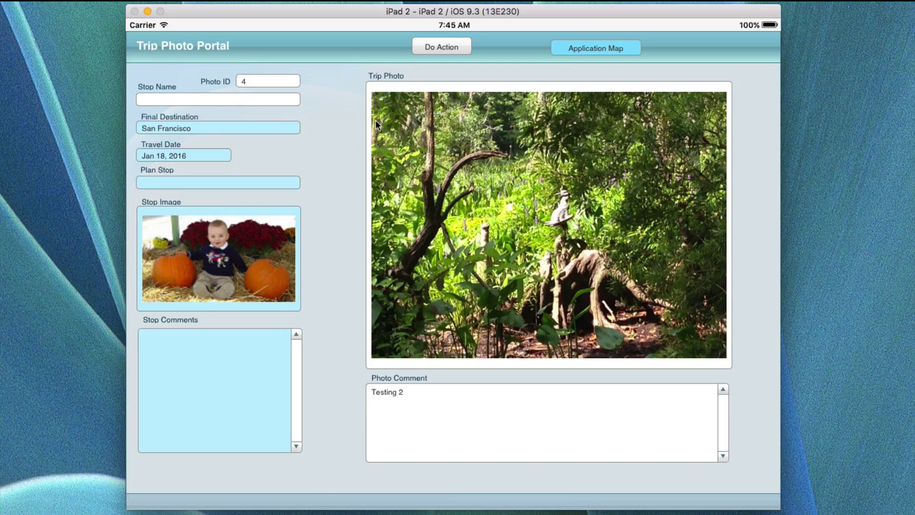
Step: View the photo record actions and go back to the Trip Planner screen using the application map
click(433, 46)
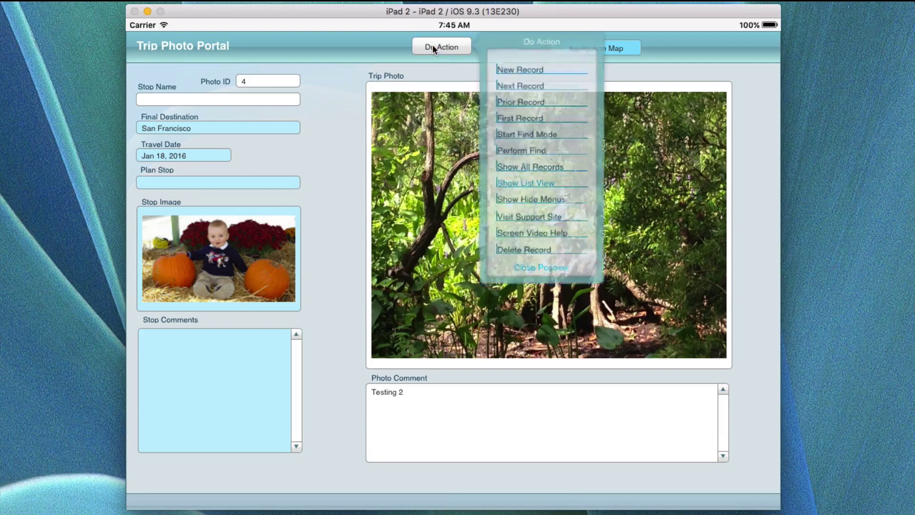
click(602, 46)
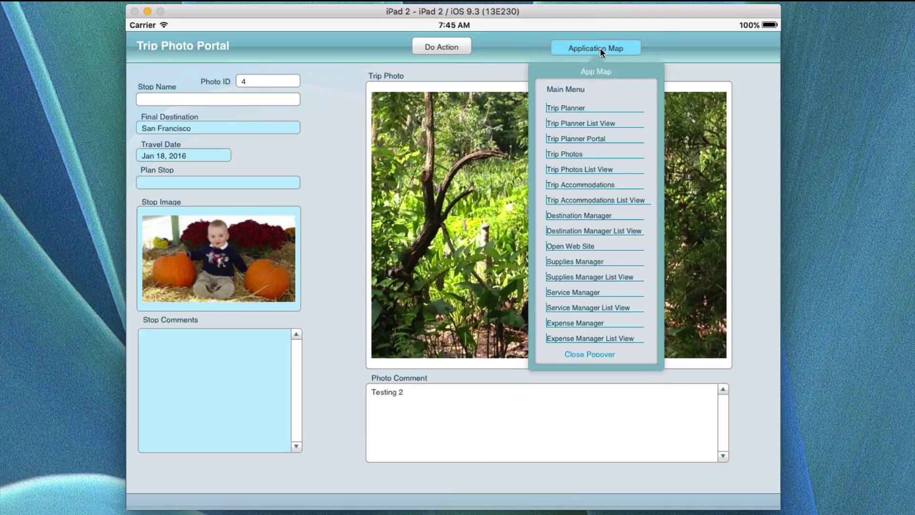
click(569, 108)
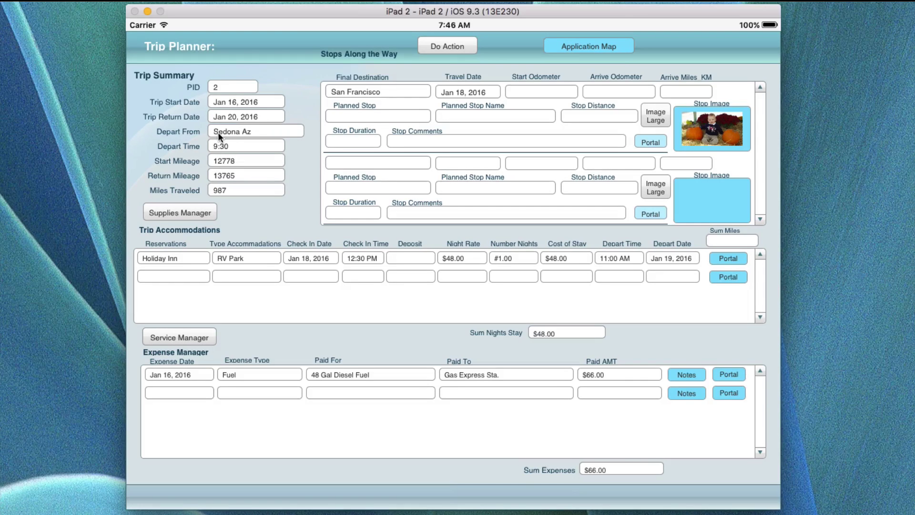
Step: Look at the text editing options for the San Francisco entry in the Final Destination field
click(339, 90)
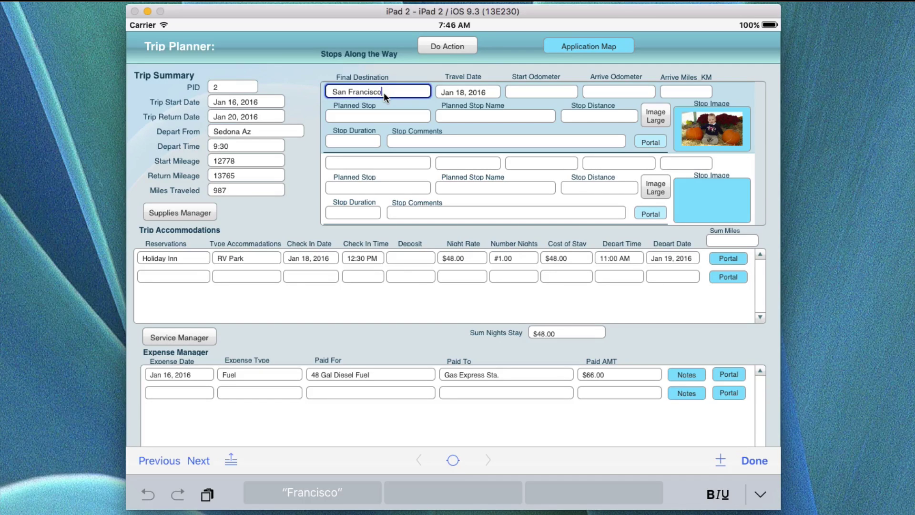
click(410, 91)
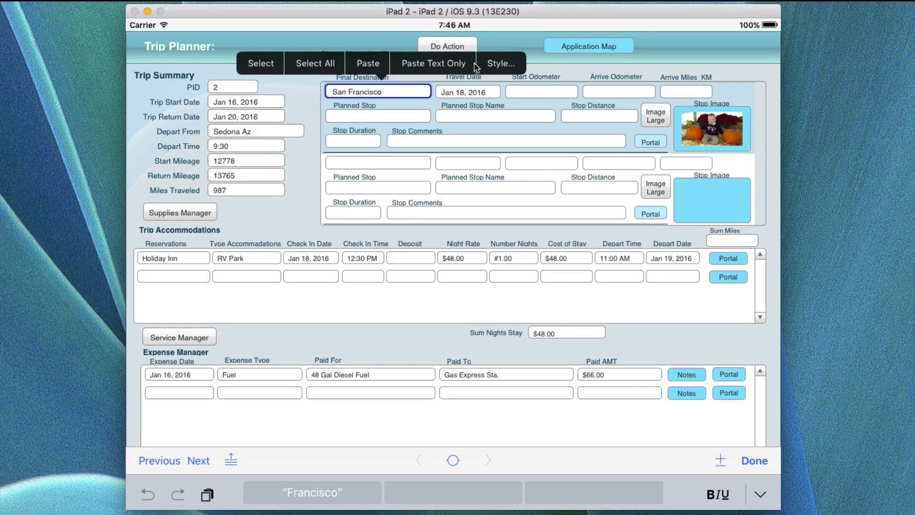
click(299, 98)
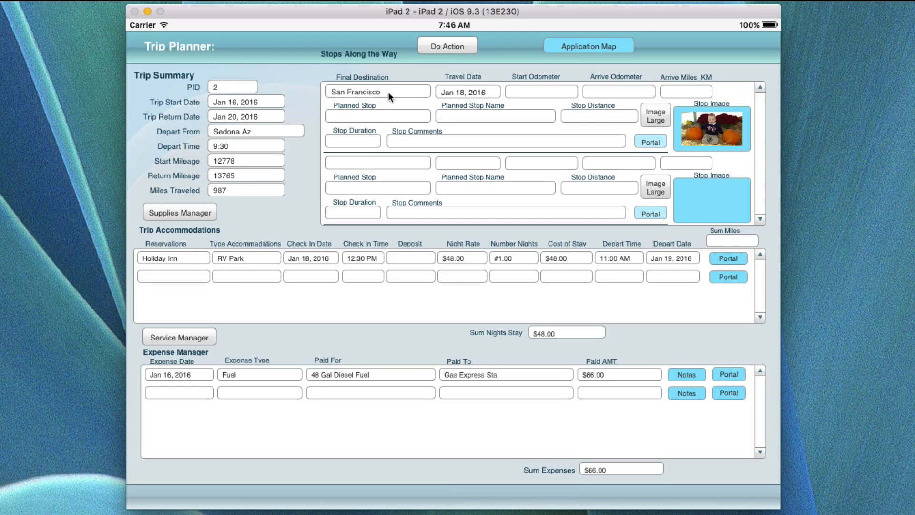
Step: Replace the San Francisco stop's travel date with the suggested text 1/18/20A6
click(462, 92)
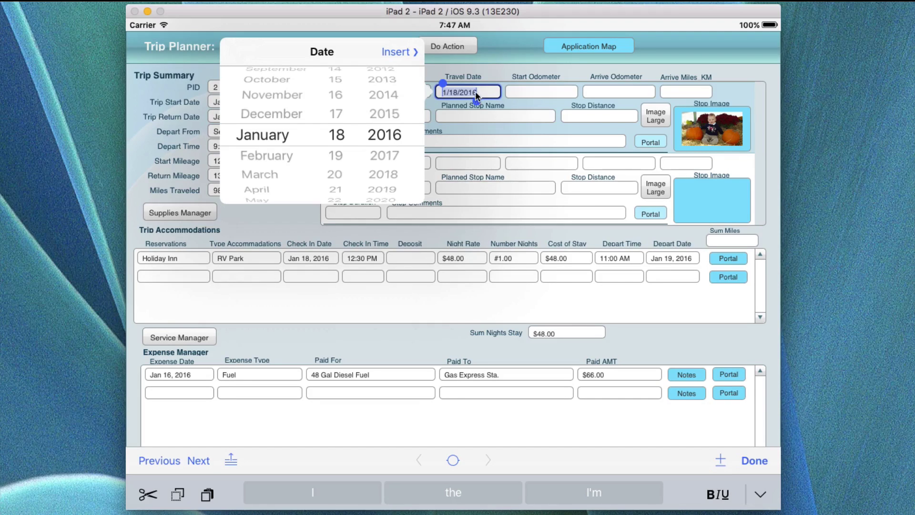
click(444, 95)
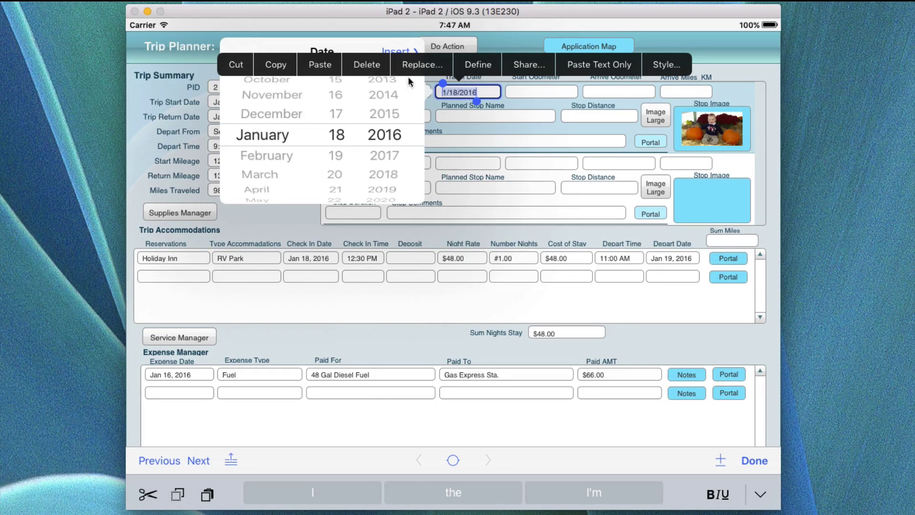
click(420, 65)
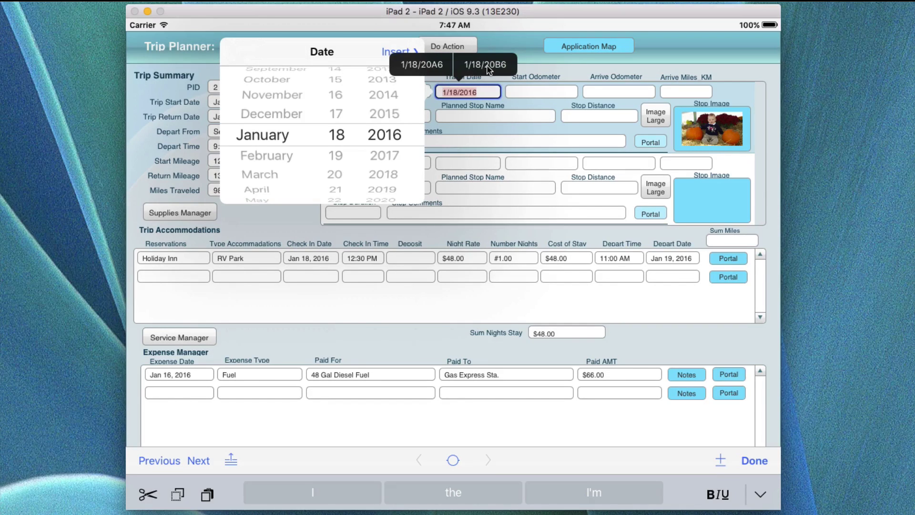
click(436, 65)
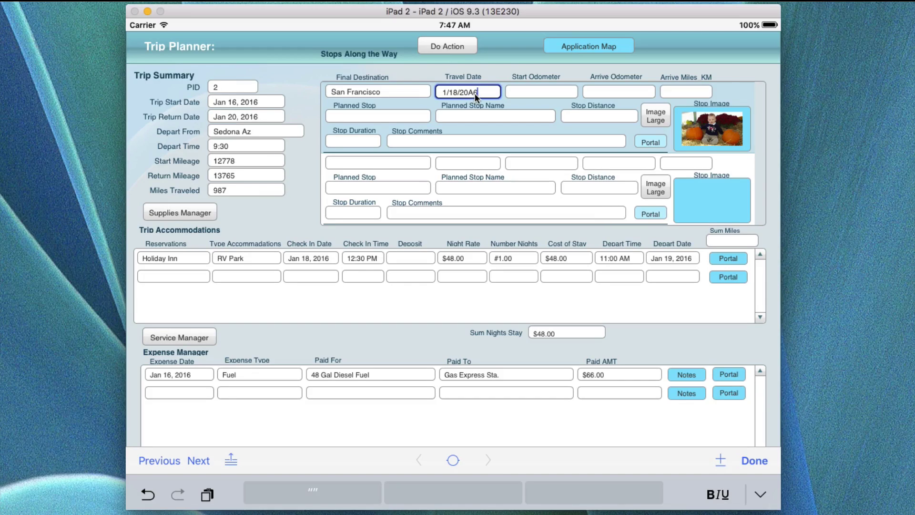
Step: Correct the year in the San Francisco stop's travel date to 2016 and commit the entry
click(477, 94)
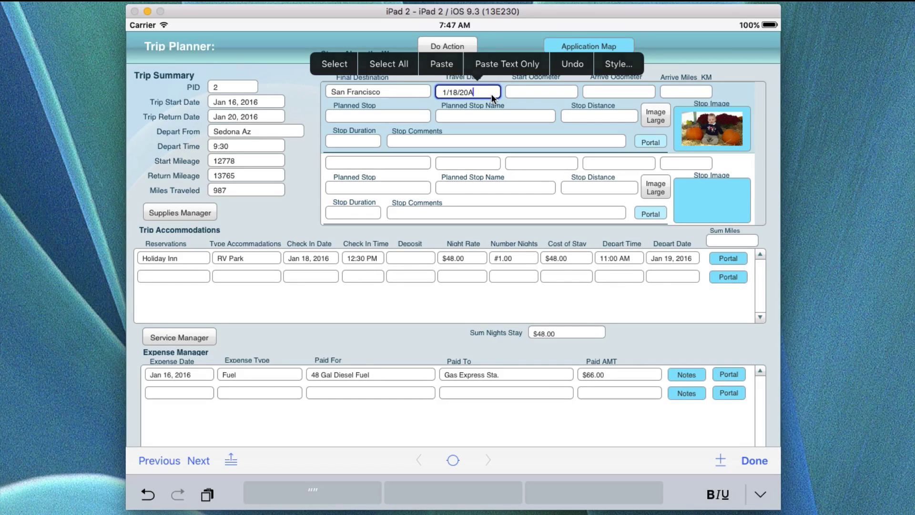
key(BackSpace)
key(BackSpace)
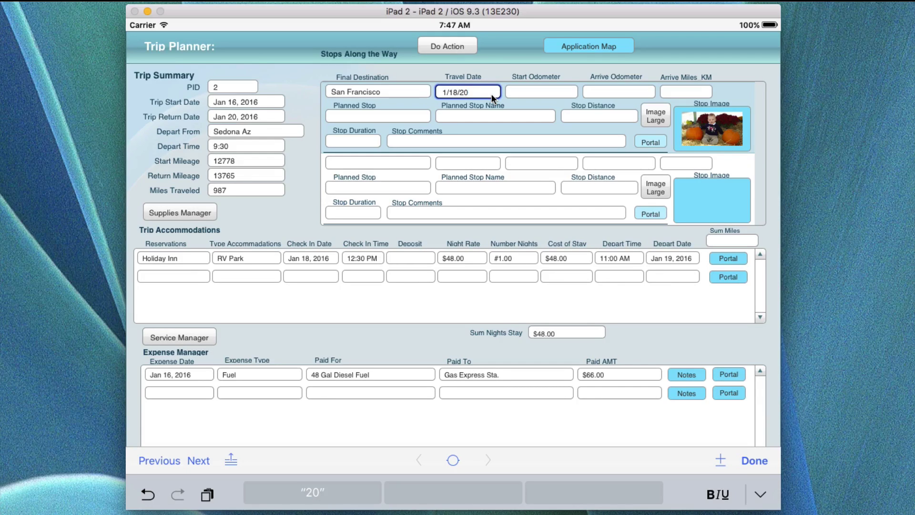
text(16)
click(526, 100)
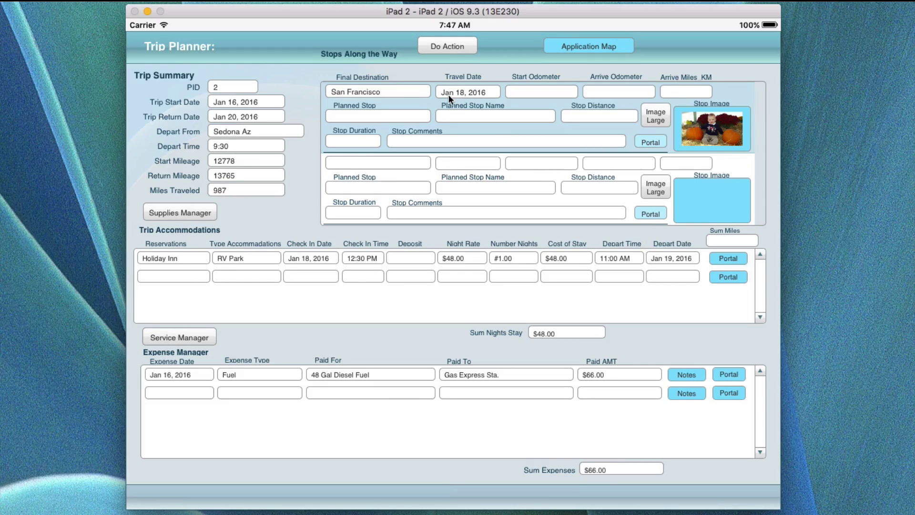
Step: Look at the San Francisco stop's date picker, Start Odometer keypad and Final Destination entry, and show the actions for its stop image
click(485, 89)
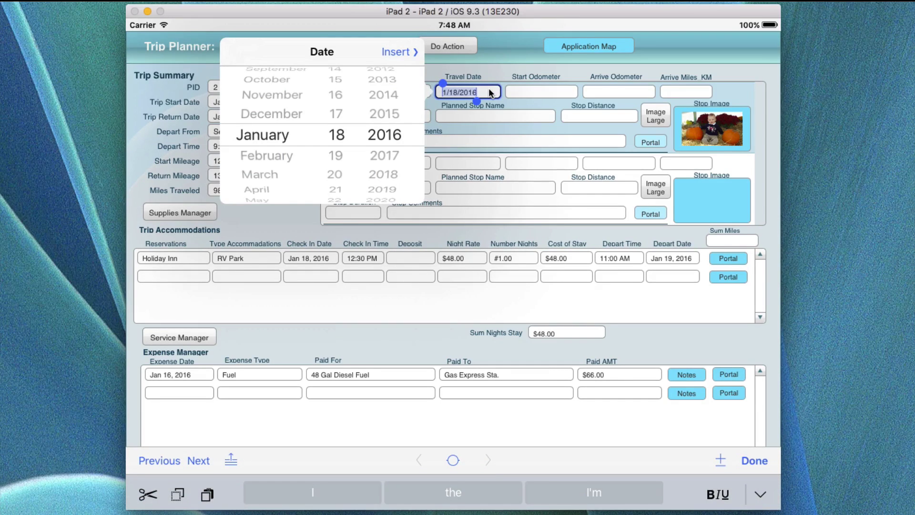
click(524, 92)
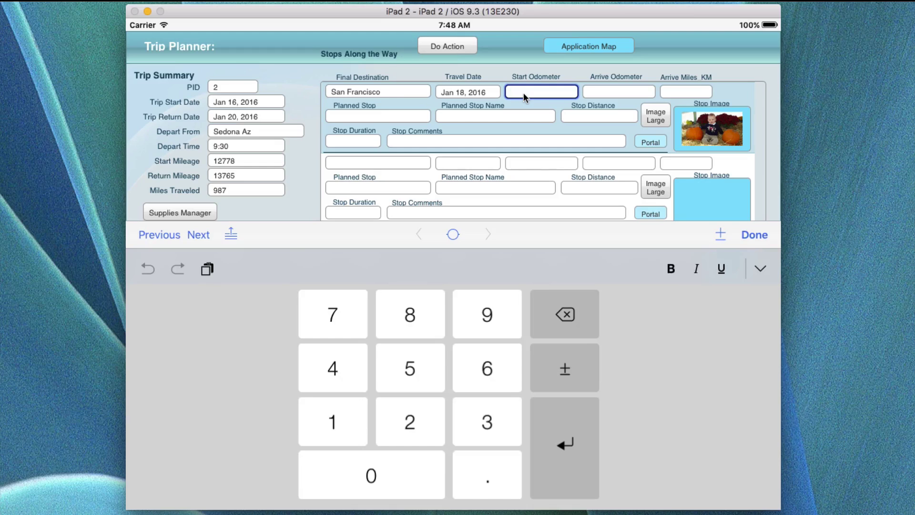
click(390, 90)
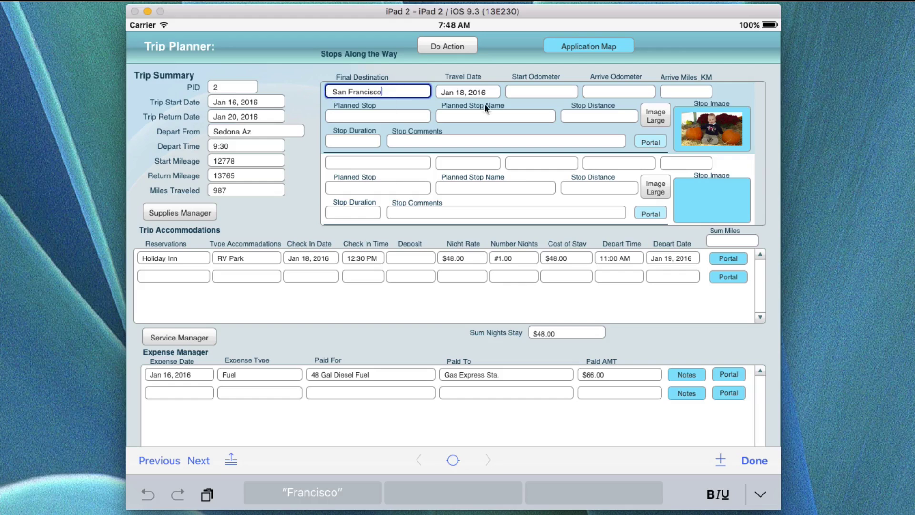
click(711, 130)
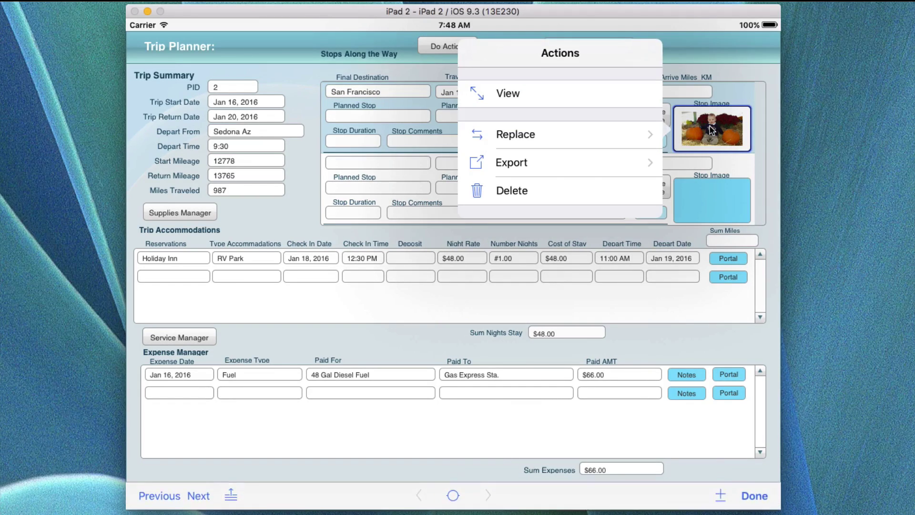
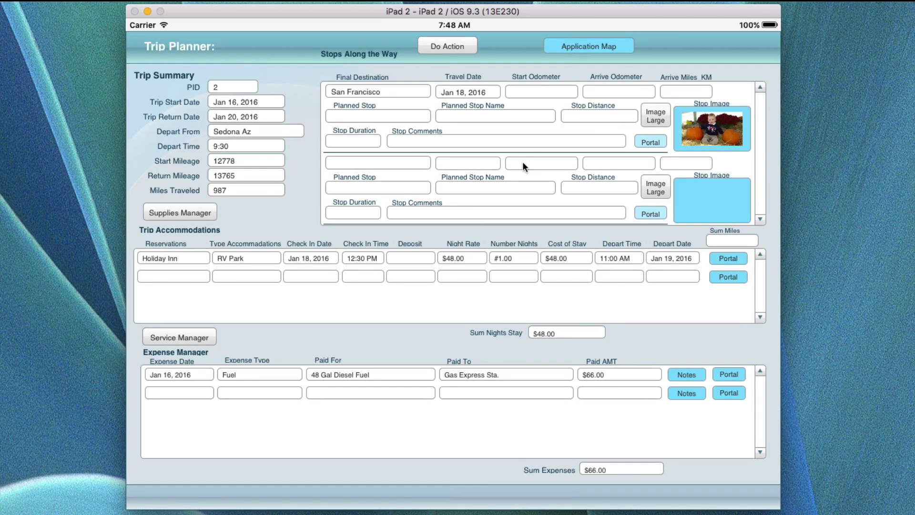
Step: Enter the suggested words "The best way" in the San Francisco stop's comments
click(510, 139)
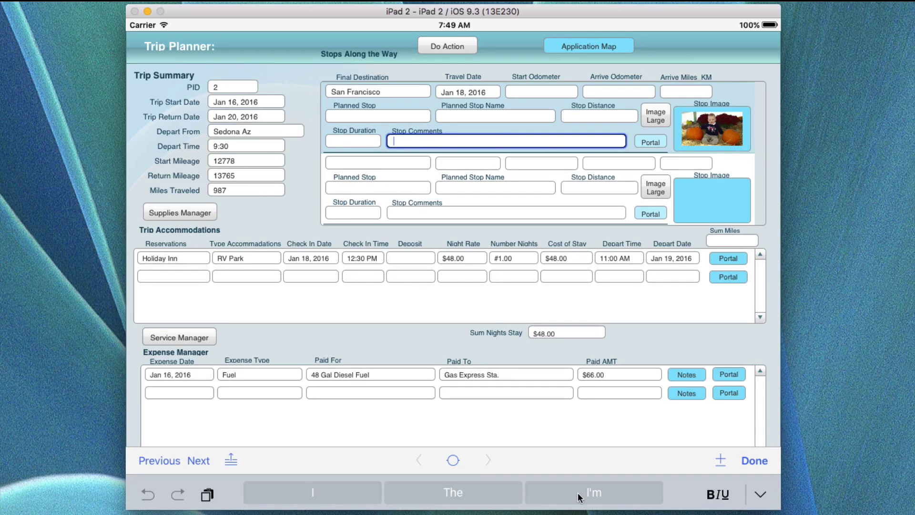
click(473, 496)
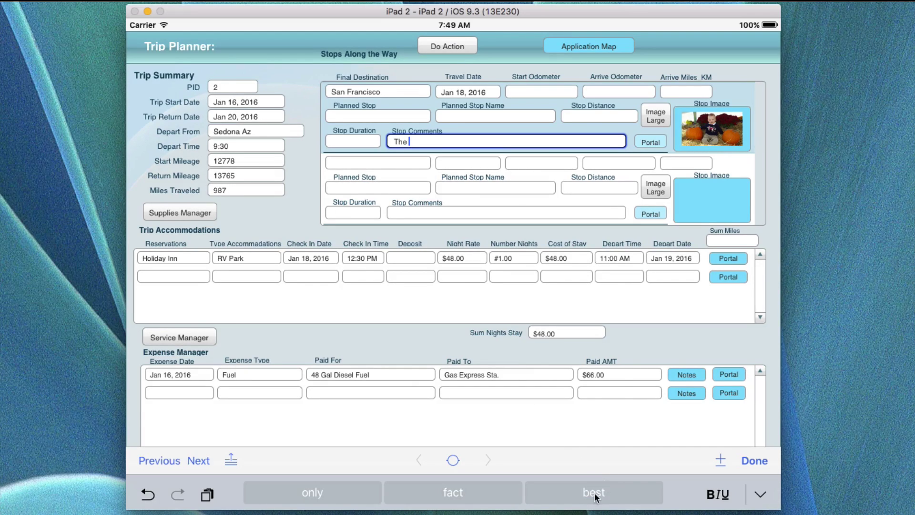
click(566, 494)
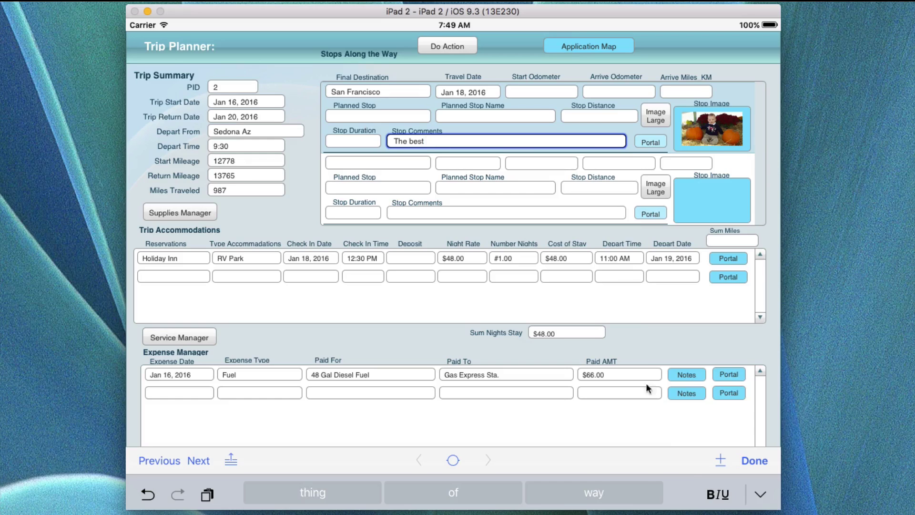
click(594, 493)
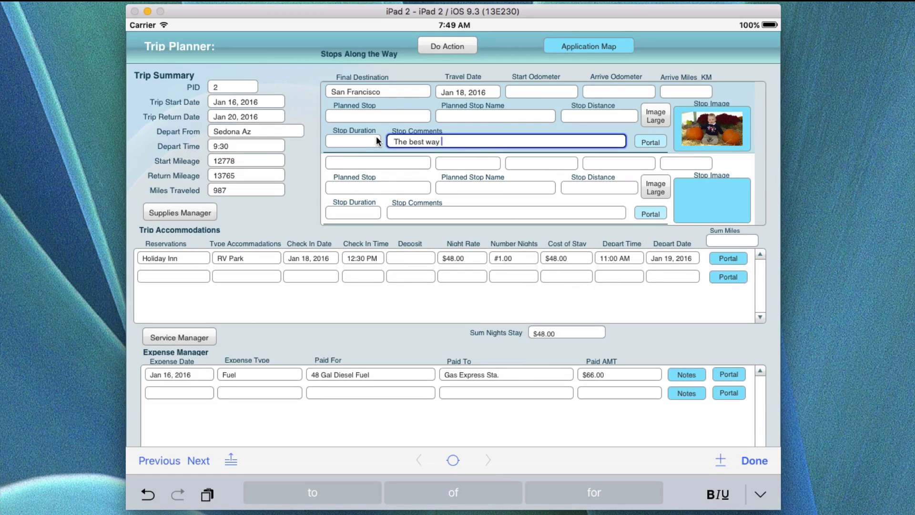
Step: Erase the whole comment text from the San Francisco stop
key(BackSpace)
key(BackSpace)
key(BackSpace)
key(BackSpace)
key(BackSpace)
key(BackSpace)
key(BackSpace)
key(BackSpace)
key(BackSpace)
key(BackSpace)
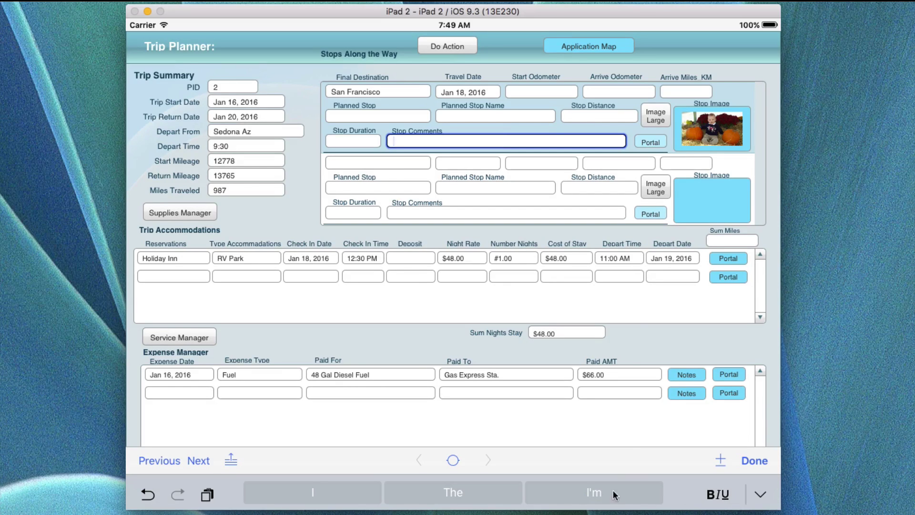
Step: Enter "The fact" as the San Francisco stop's comment with the word "fact" in italics, and collapse the text suggestions
click(472, 493)
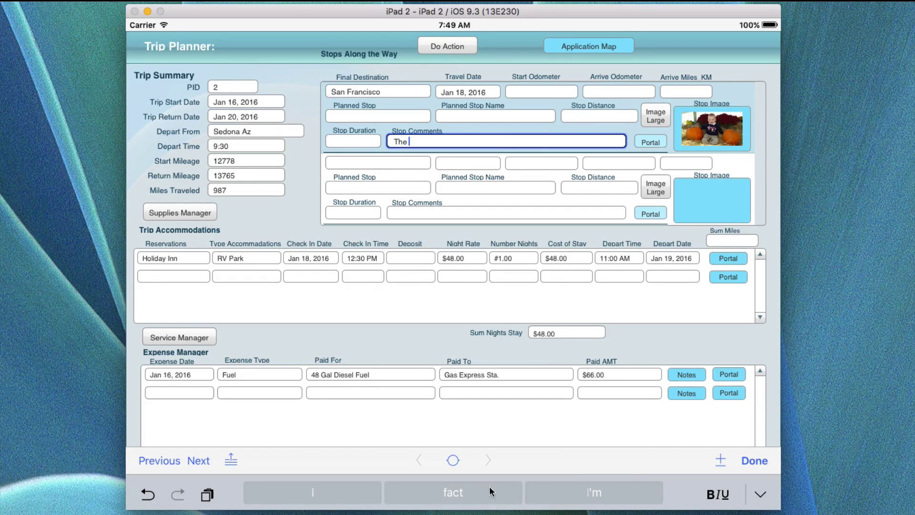
click(719, 496)
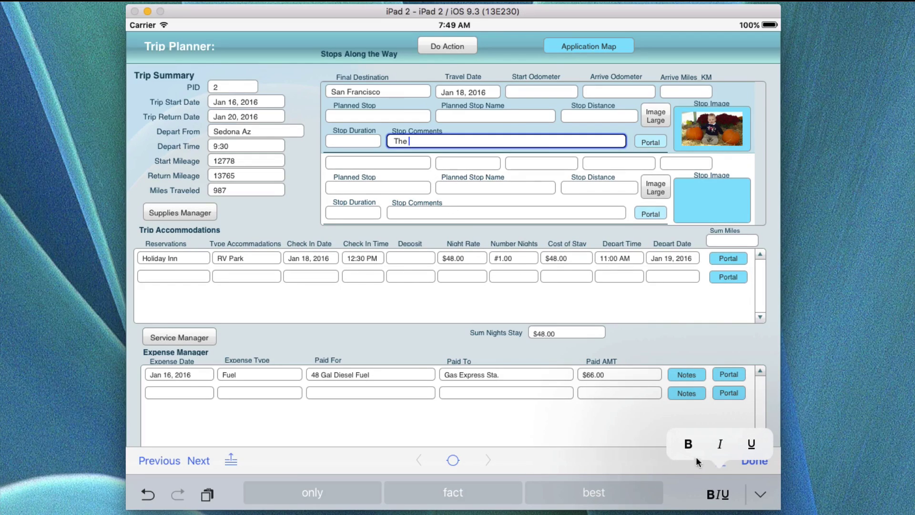
click(723, 449)
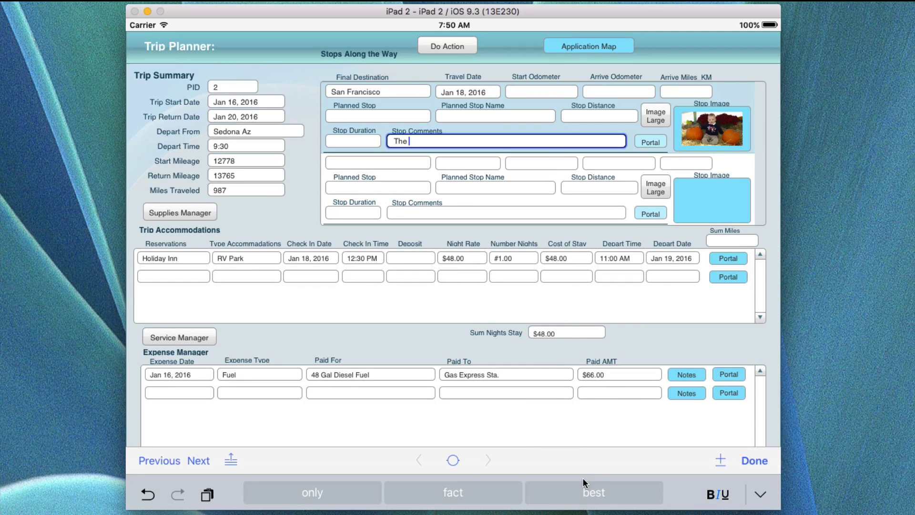
click(483, 491)
click(763, 494)
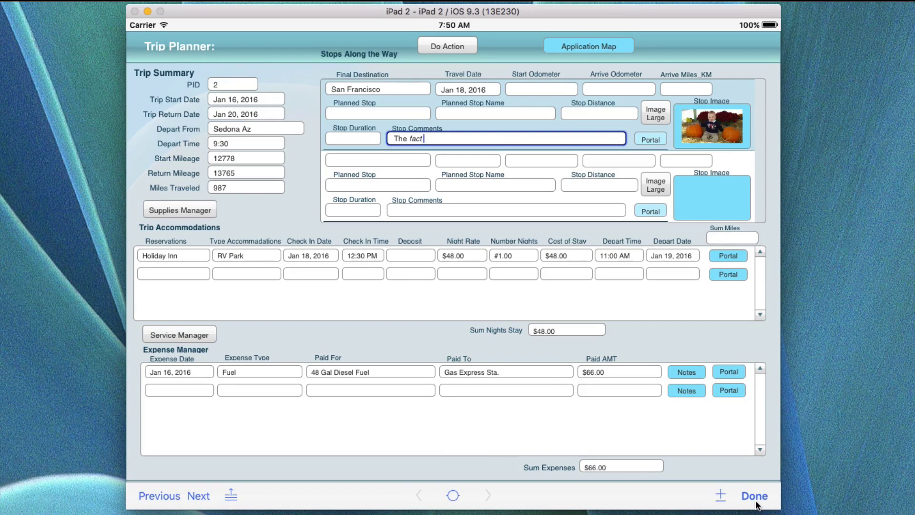
Step: Look at the found and omitted record options, close them, and show the Do Action list of record commands
click(453, 496)
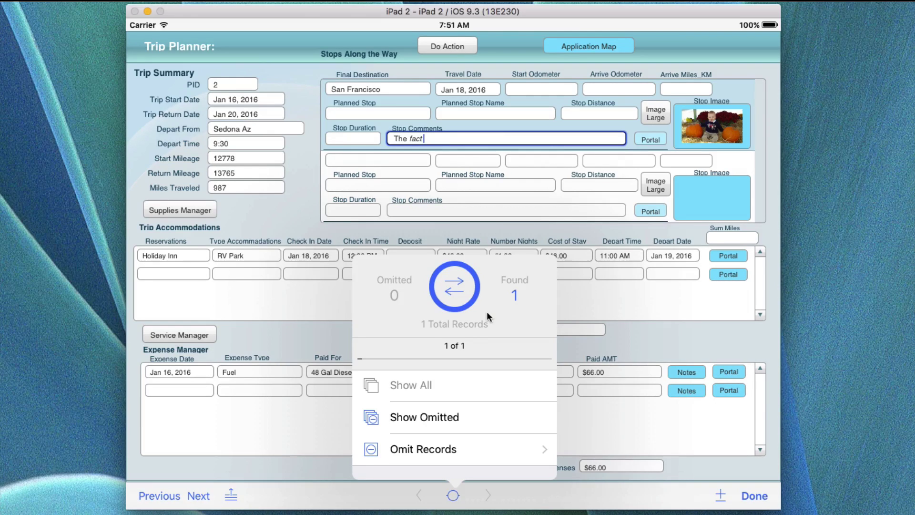
click(539, 495)
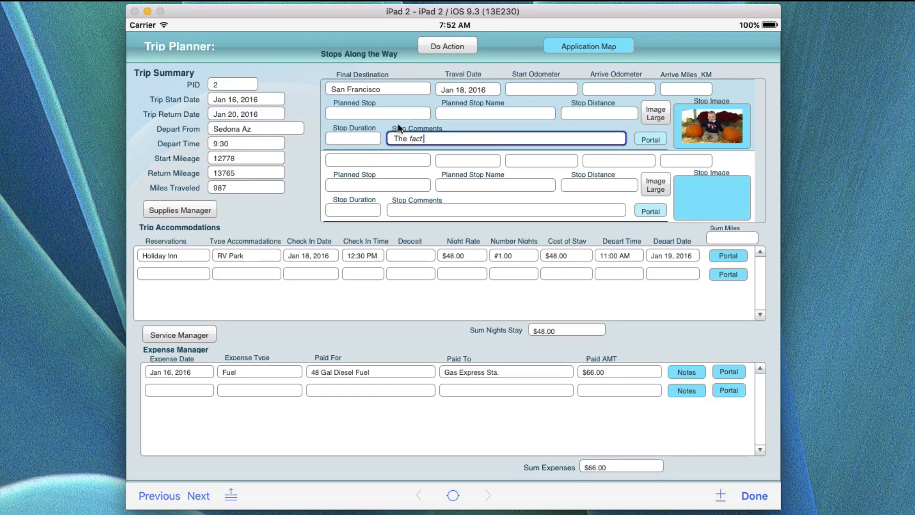
click(444, 46)
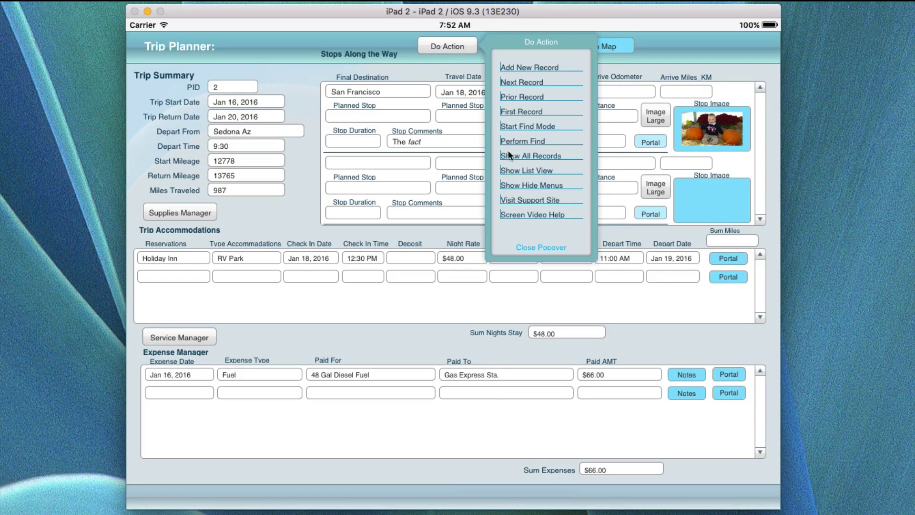